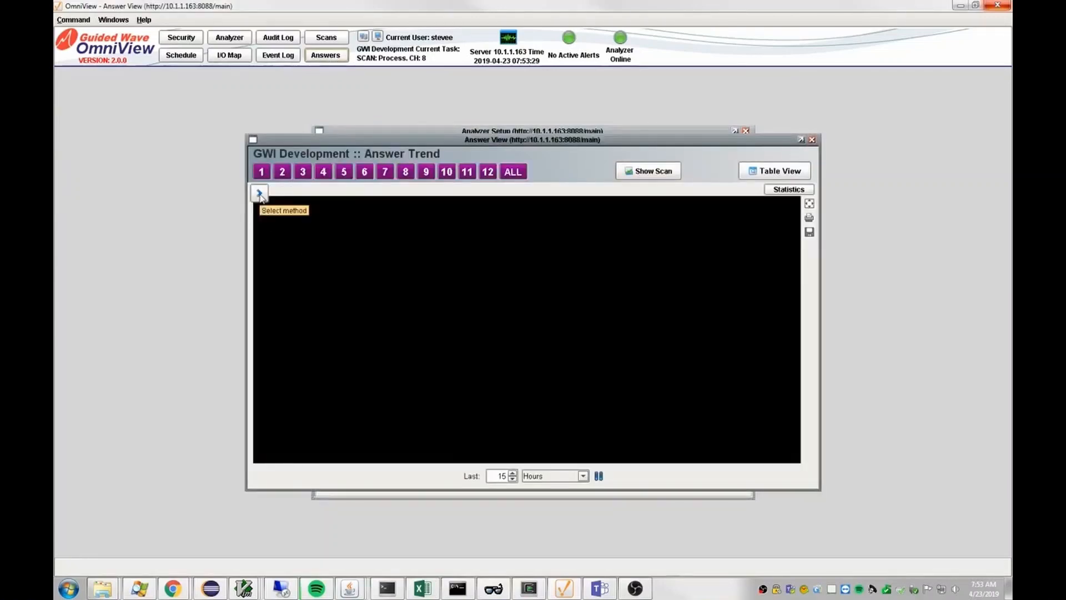
Plot the CH08 peakDifference answer trend with the answer list collapsed
left_click(259, 194)
left_click(291, 401)
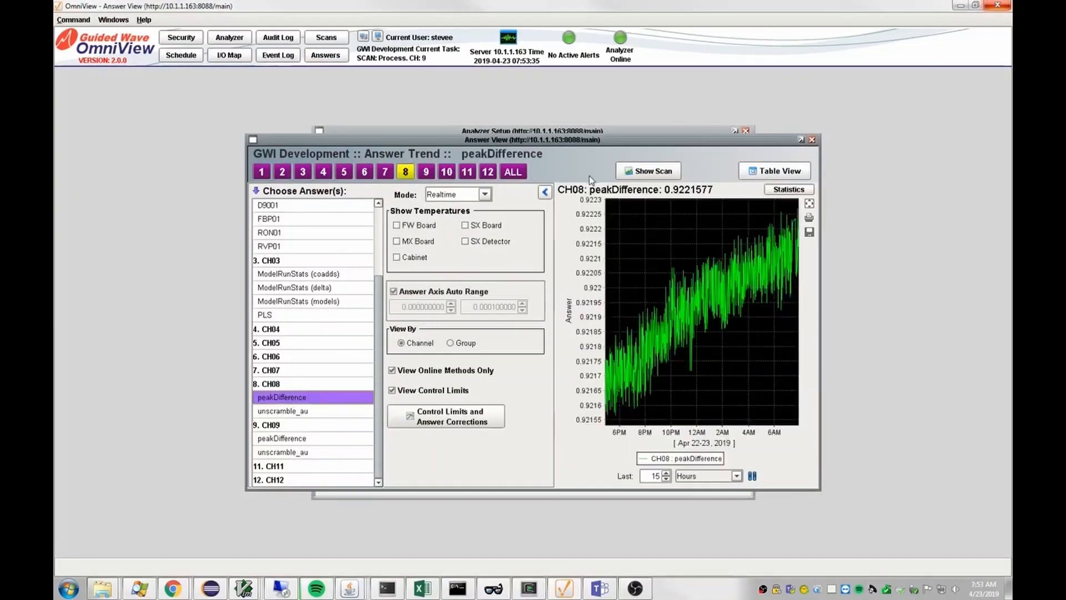
left_click(544, 193)
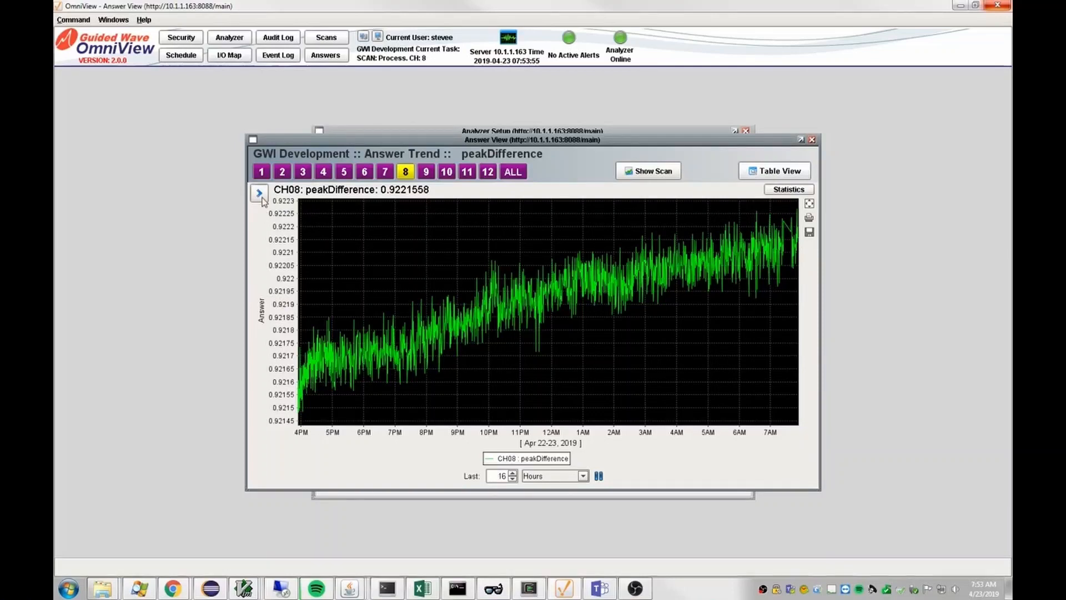
Switch the trend to the unscramble_au answer and collapse the answer list again
left_click(259, 196)
left_click(296, 412)
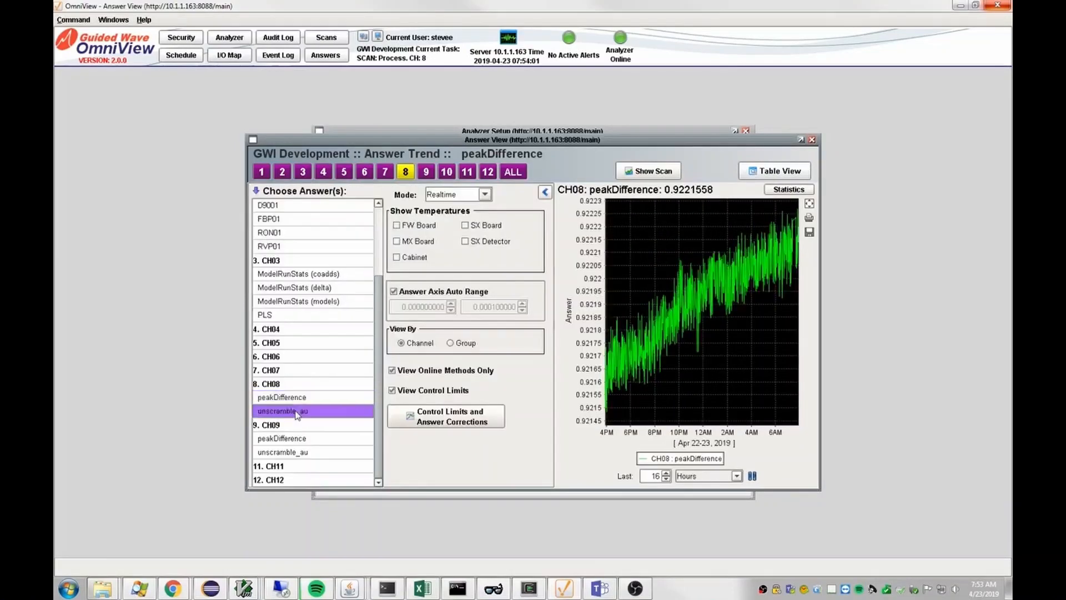
left_click(545, 192)
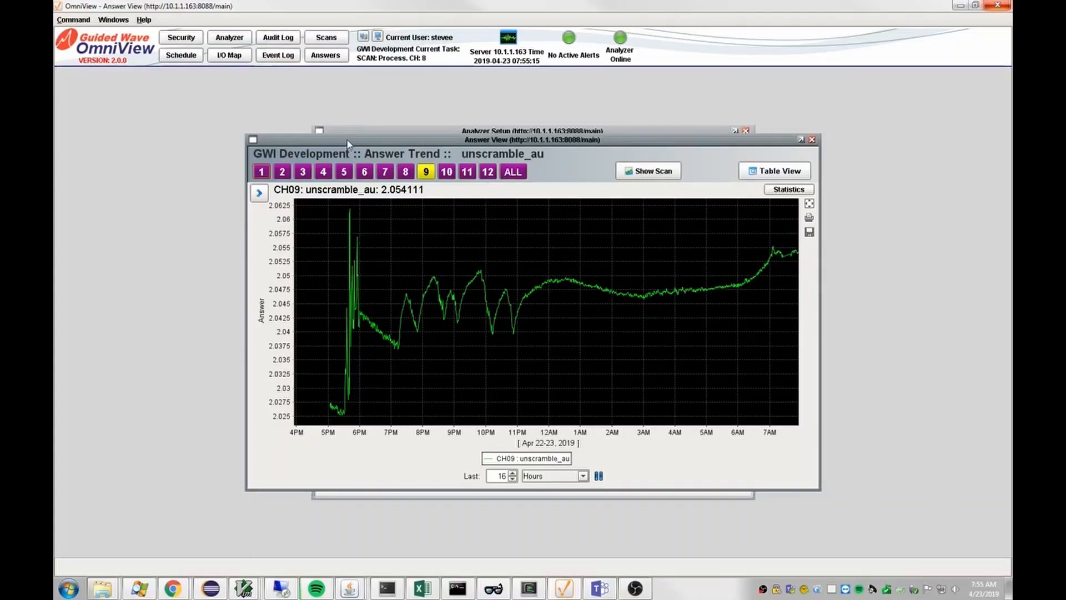
Close the answer trend and show Analyzer Setup's I/O Devices page
left_click(812, 139)
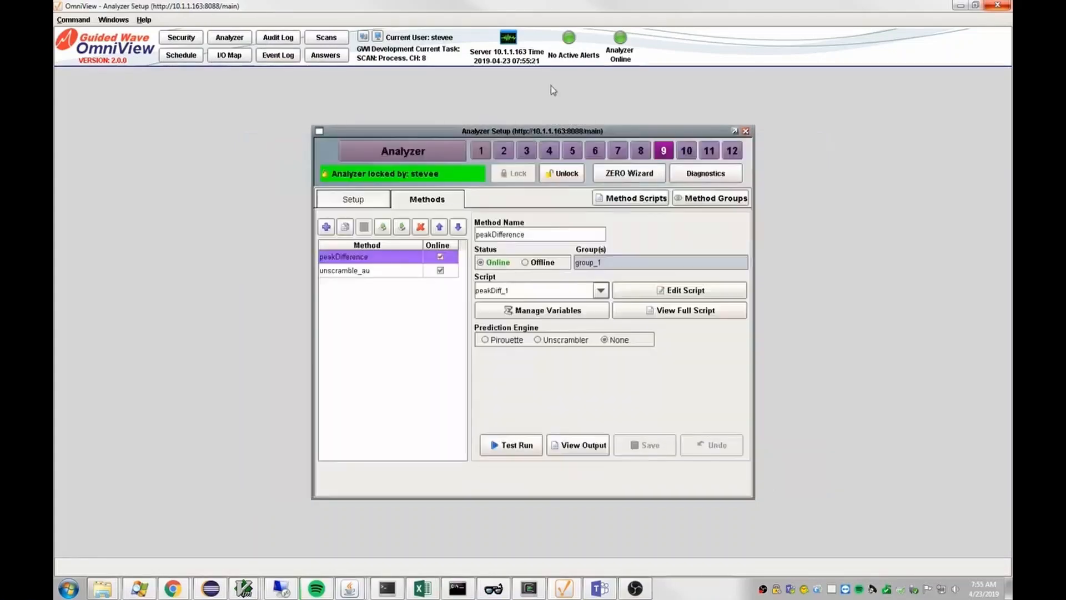
left_click(413, 155)
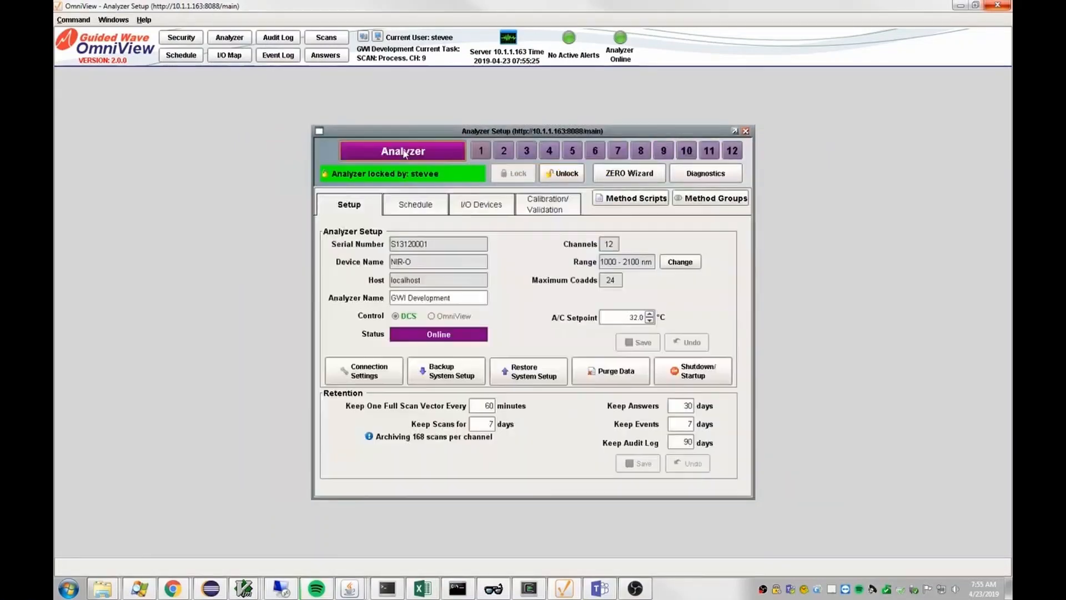
left_click(474, 207)
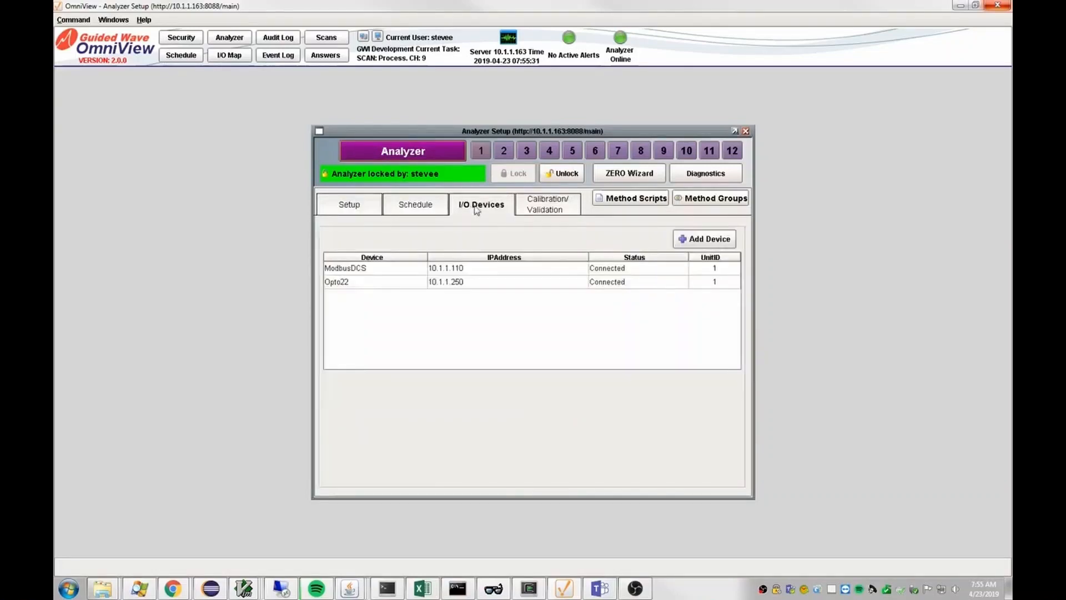
Review the ModbusDCS and Opto22 connection details, ending back on ModbusDCS
left_click(358, 270)
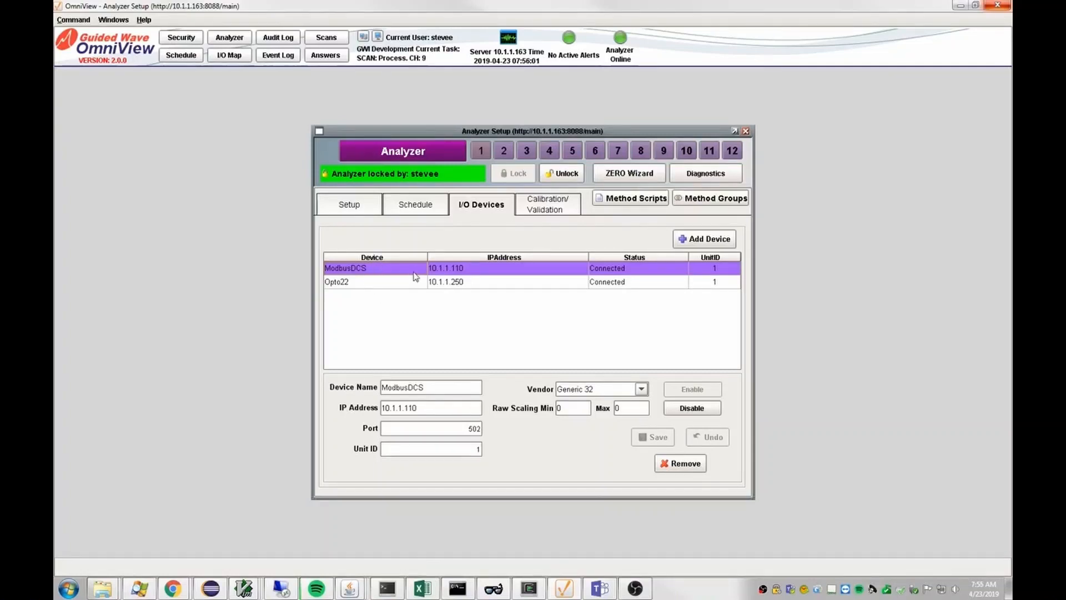
left_click(382, 283)
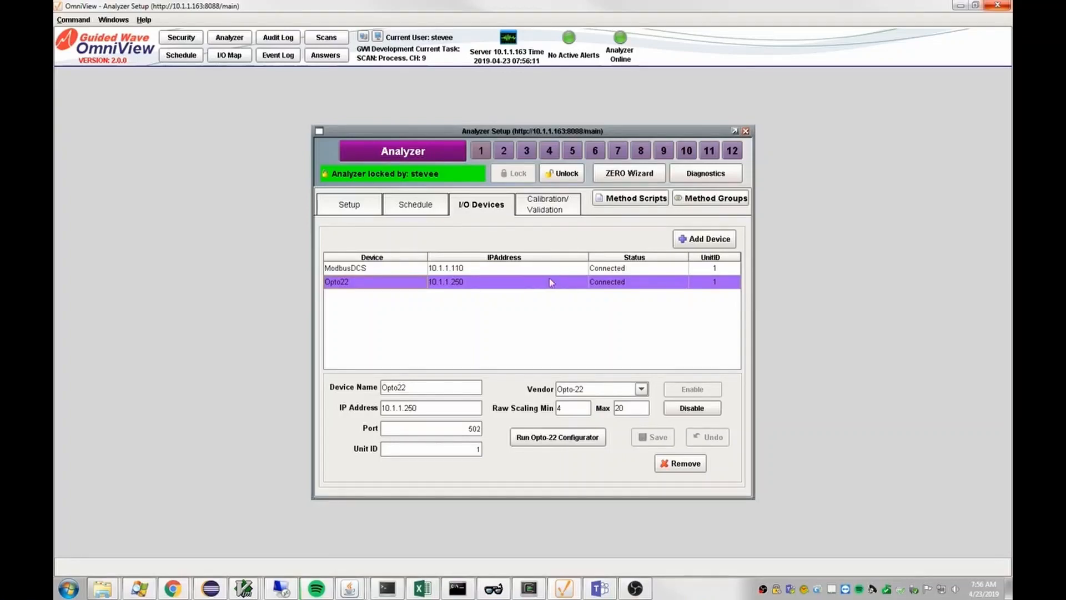
left_click(505, 270)
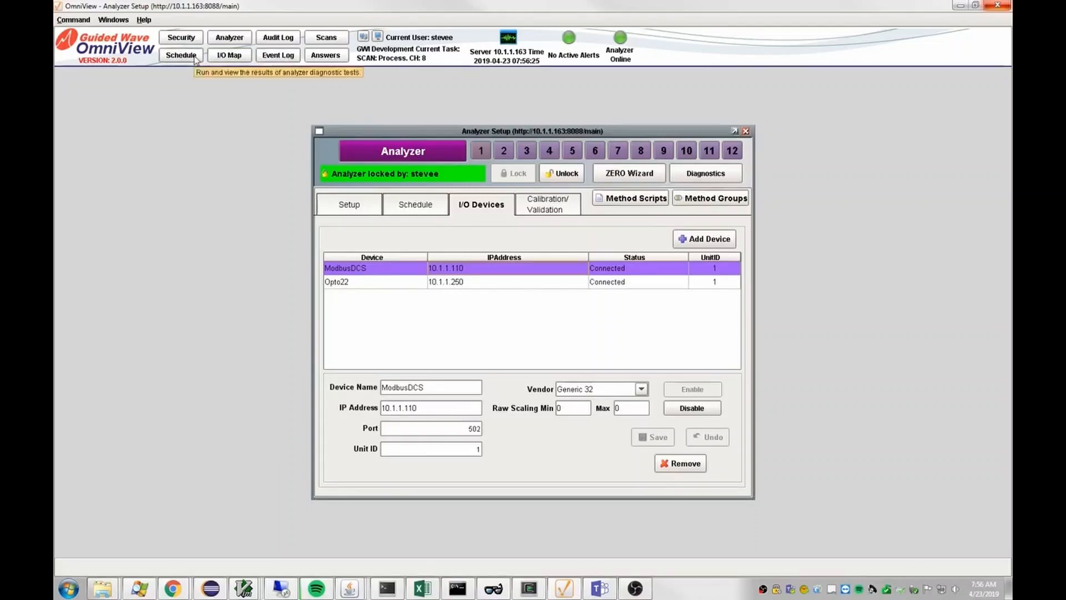
List the ModbusDCS device's mappings in the DCS IO Map
left_click(229, 58)
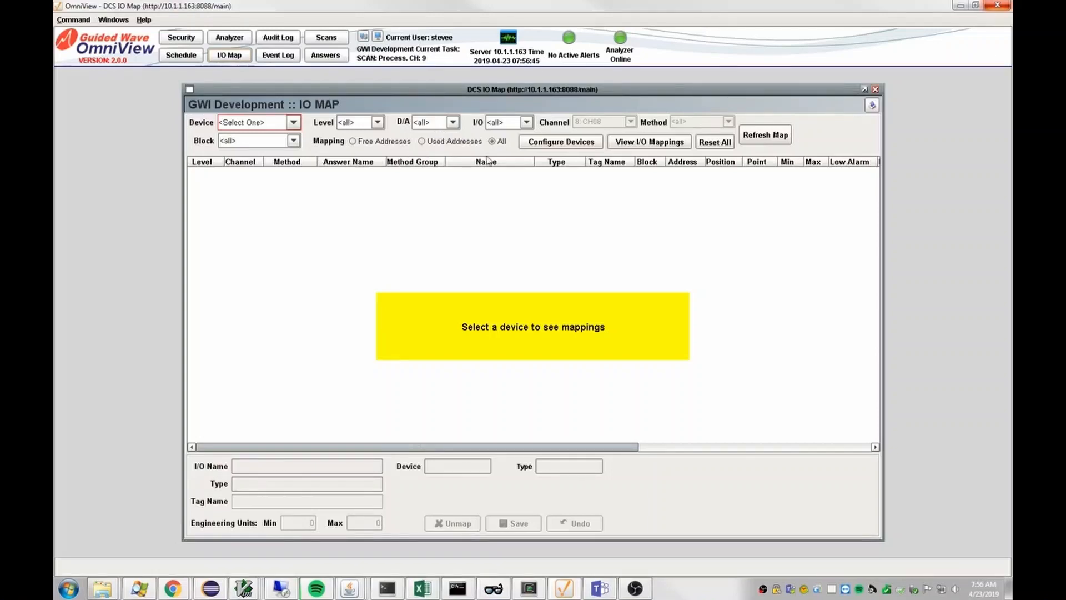
left_click(293, 123)
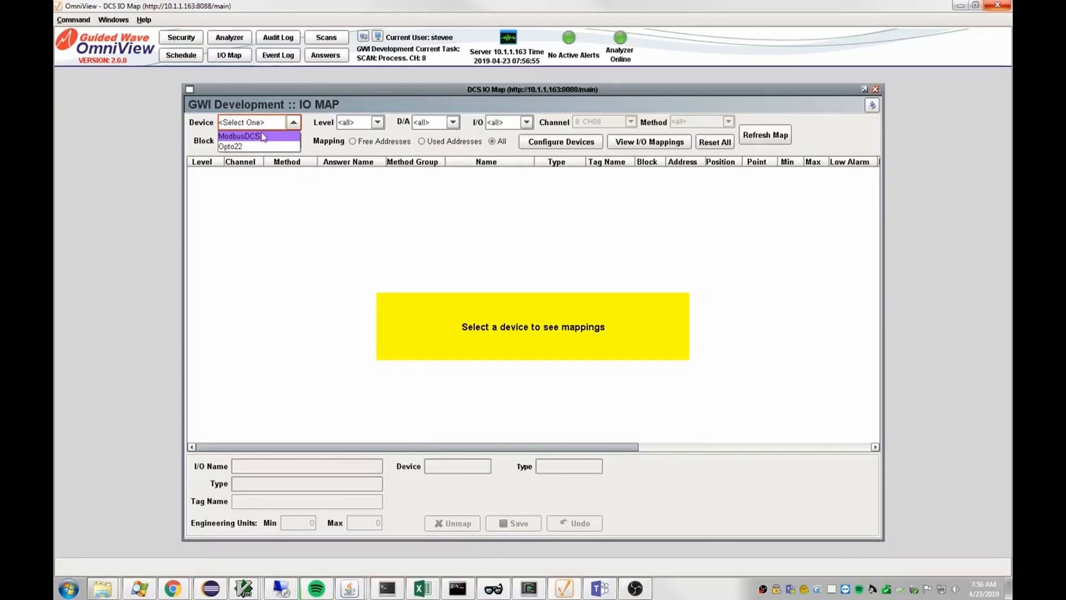
left_click(259, 137)
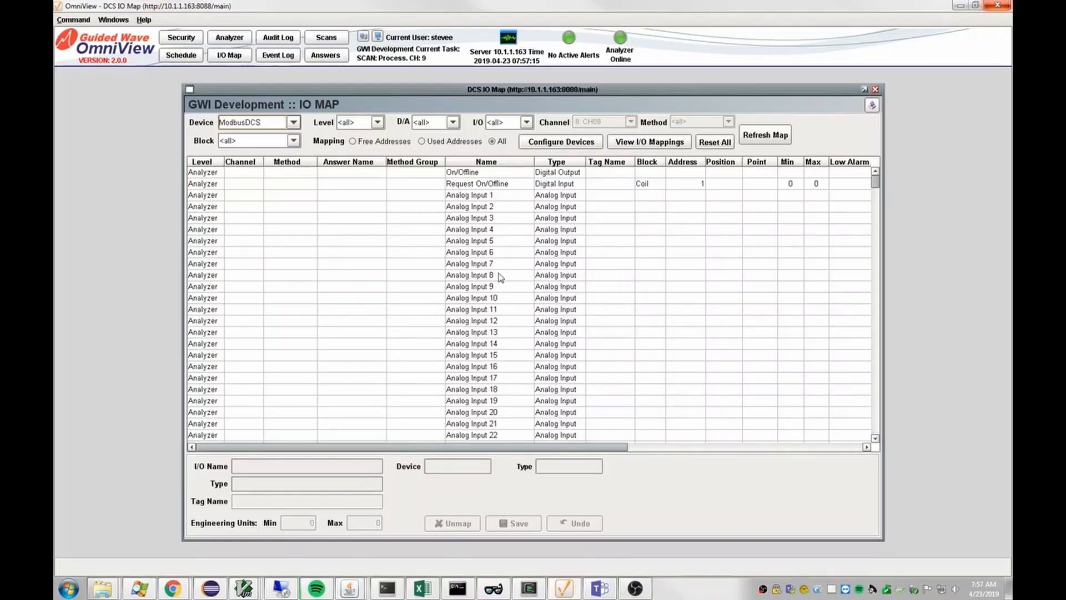
Filter the IO map to Method level, Analog, Output mappings
left_click(378, 123)
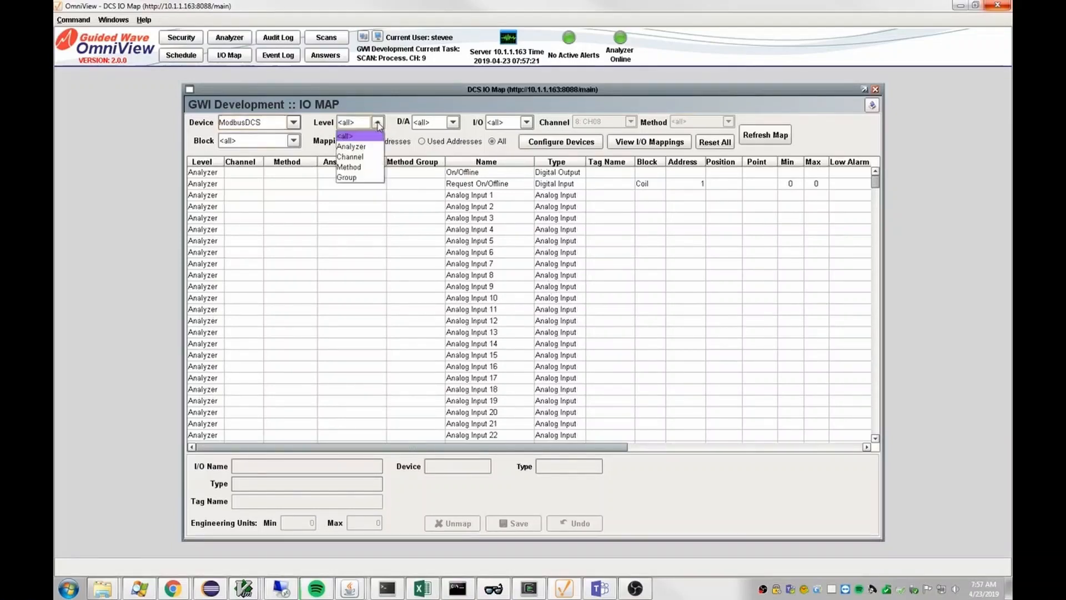
left_click(351, 167)
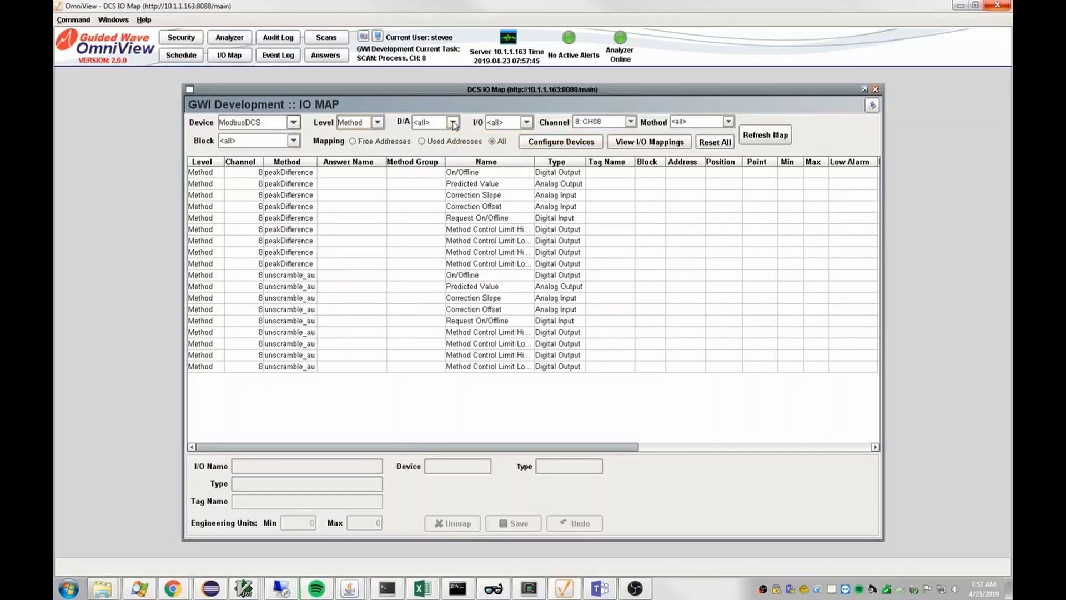
left_click(454, 123)
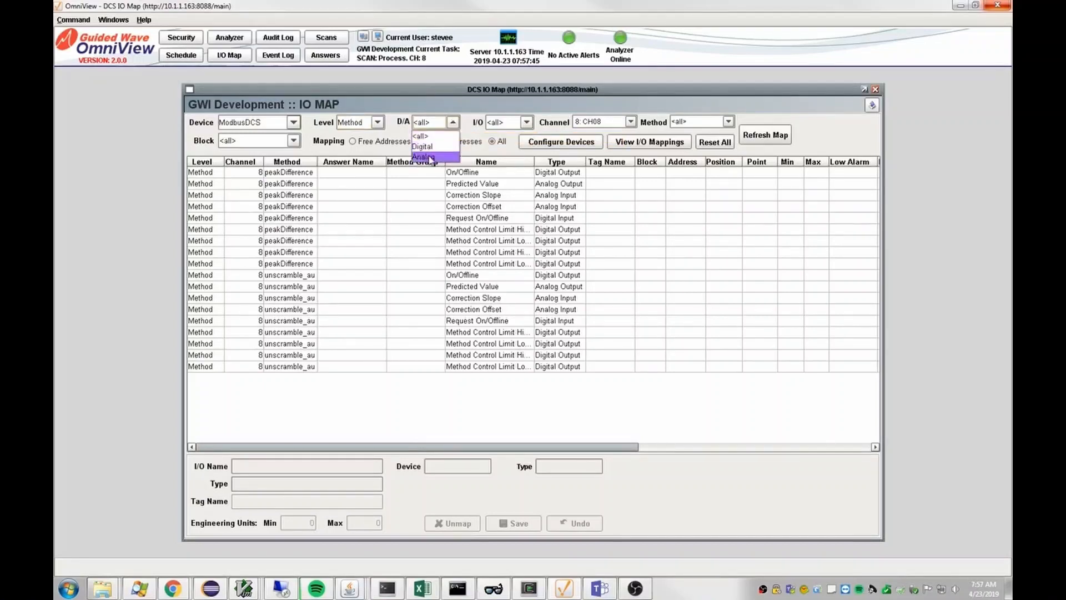
left_click(432, 158)
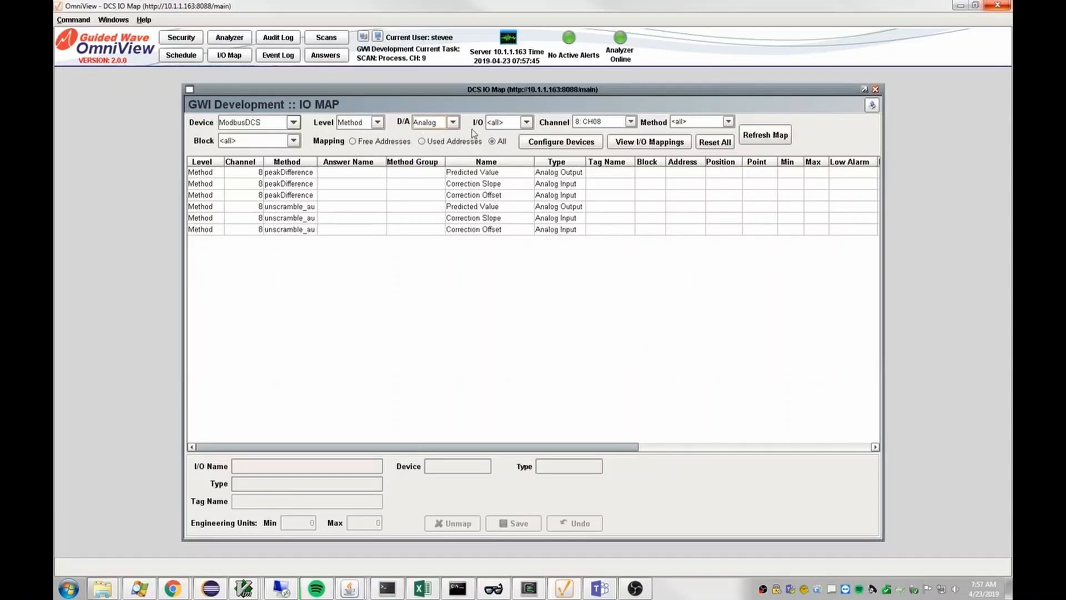
left_click(526, 122)
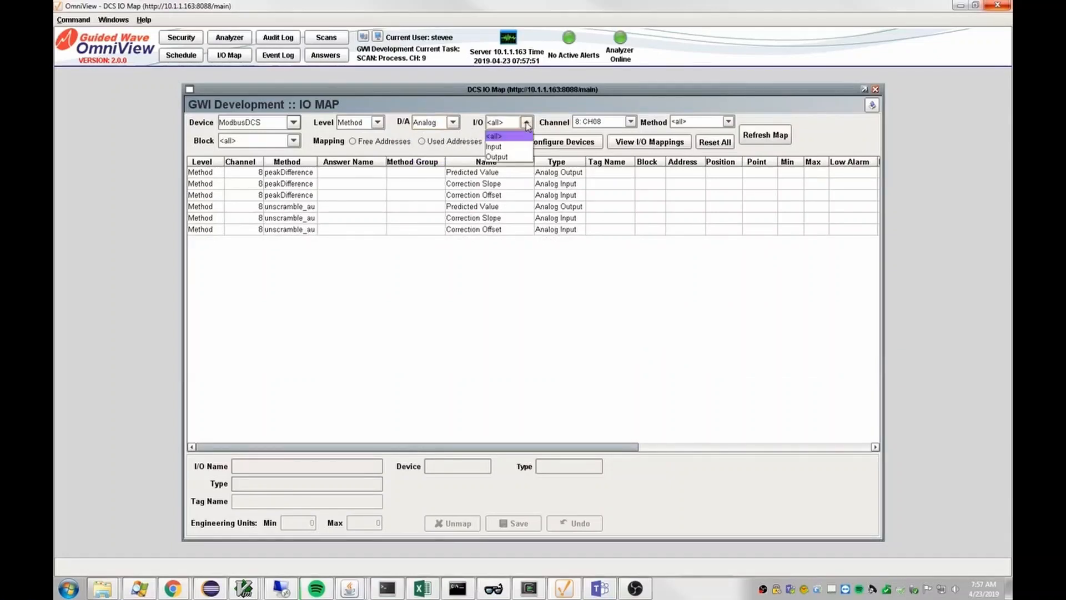
left_click(497, 157)
Set the Channel filter to 8: CH08
left_click(631, 122)
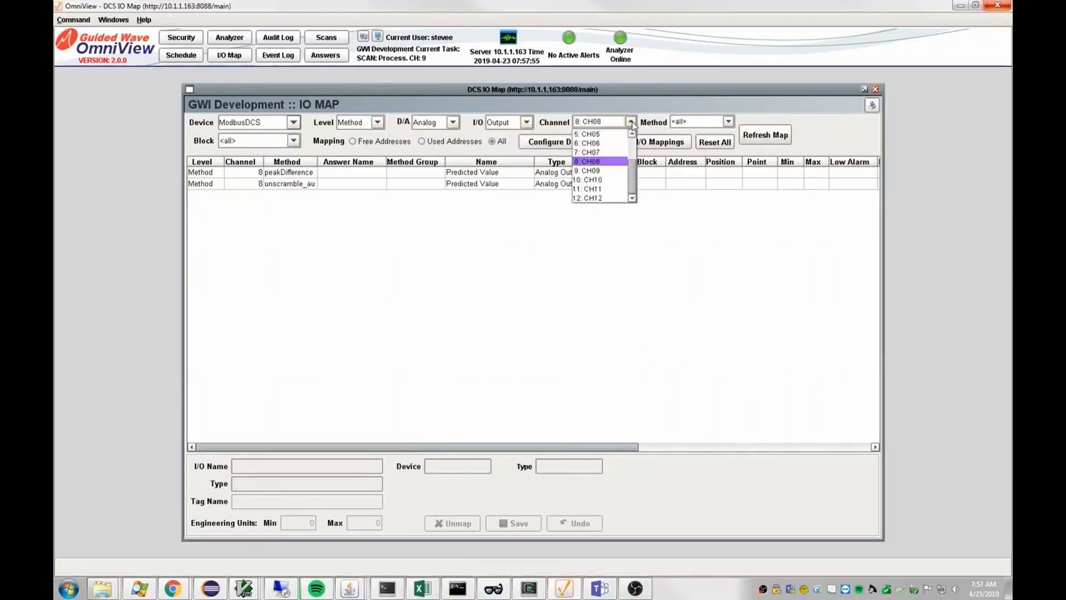
left_click(634, 145)
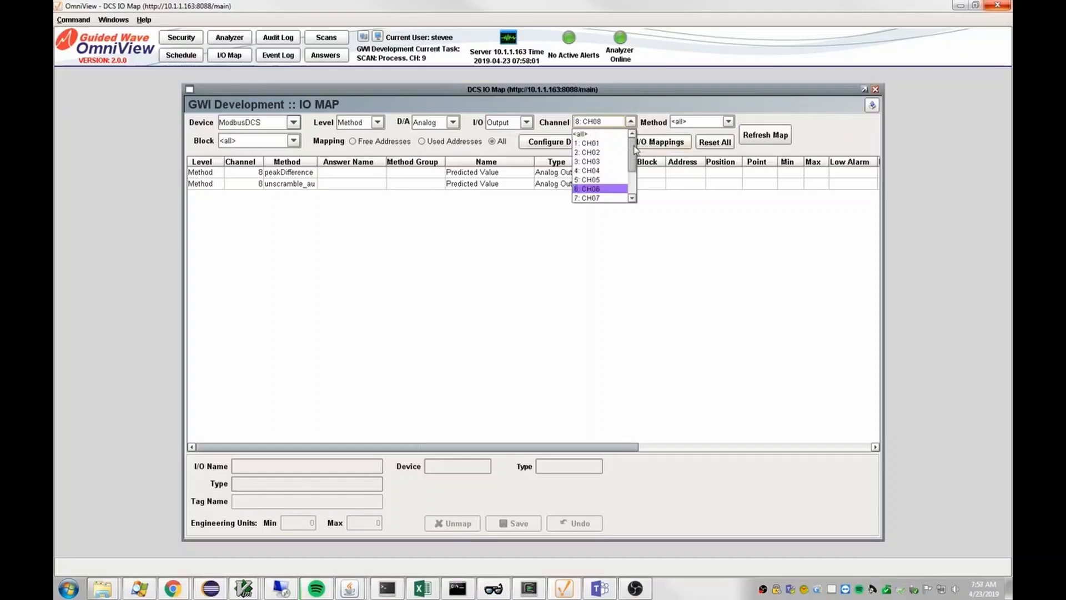
left_click(583, 135)
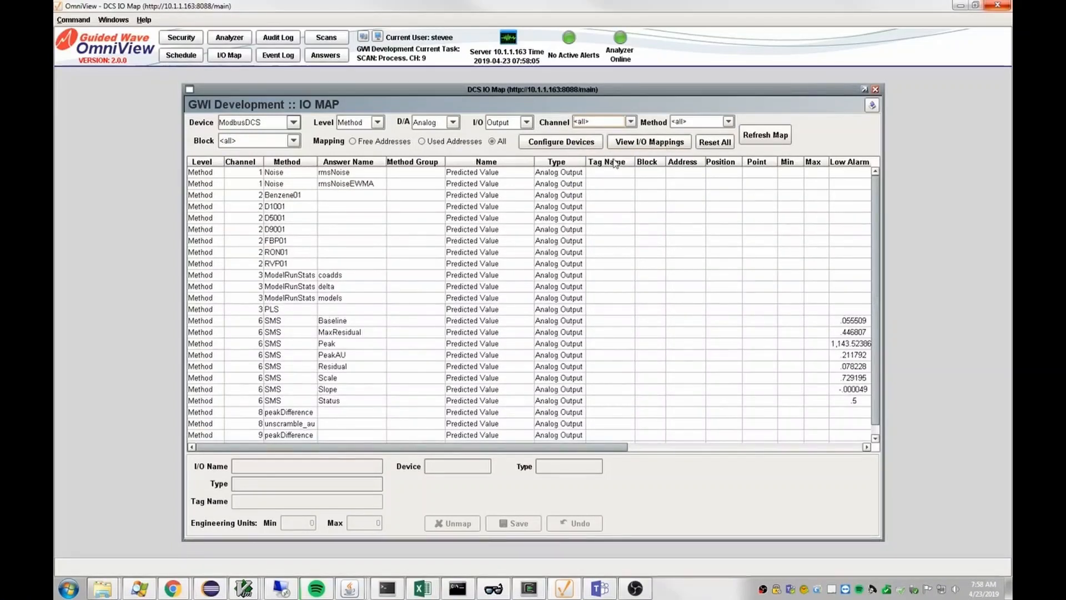
left_click(631, 121)
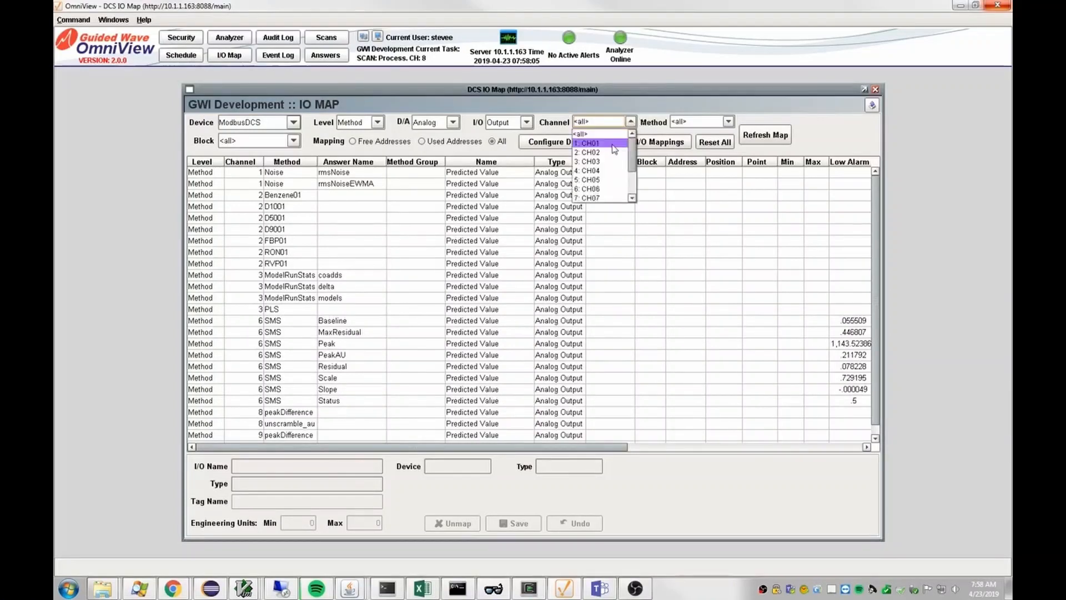
scroll(597, 189, "down", 1)
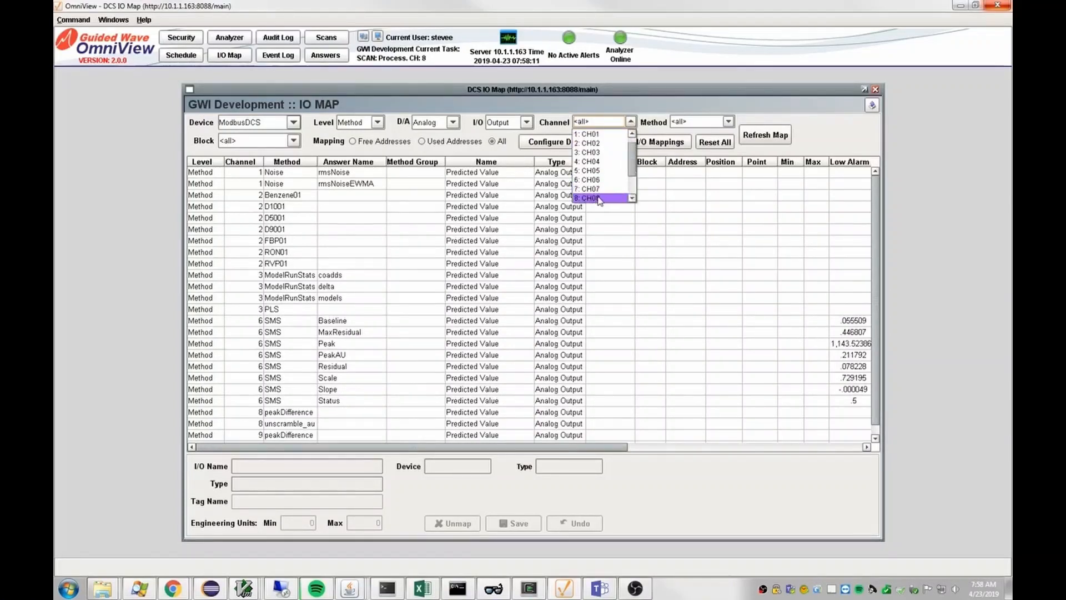
left_click(596, 196)
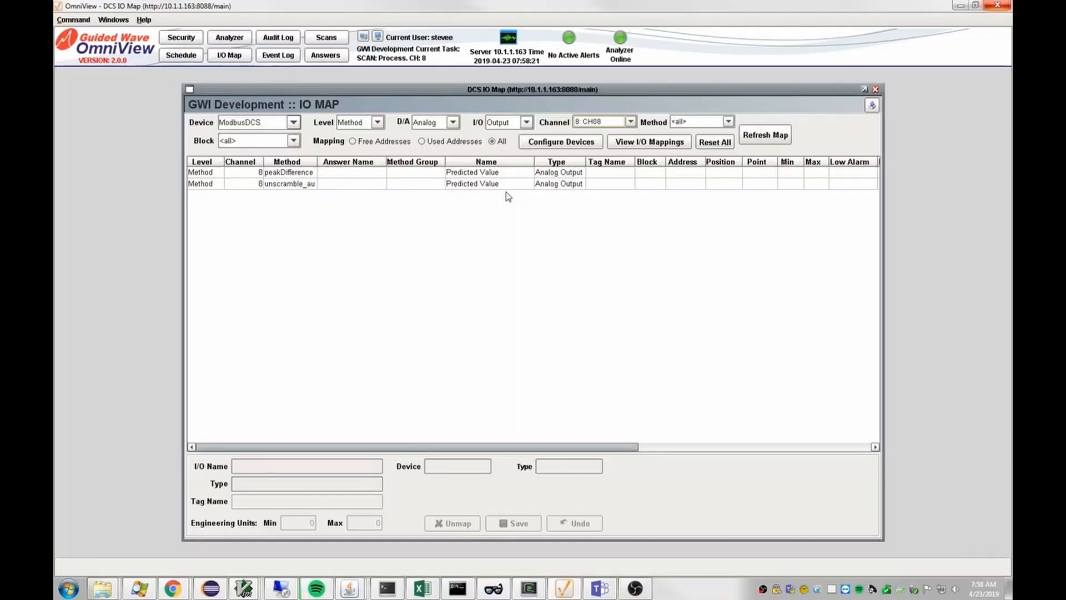
Filter the map to the peakDifference method and load its Predicted Value output for editing
left_click(728, 121)
scroll(730, 169, "down", 5)
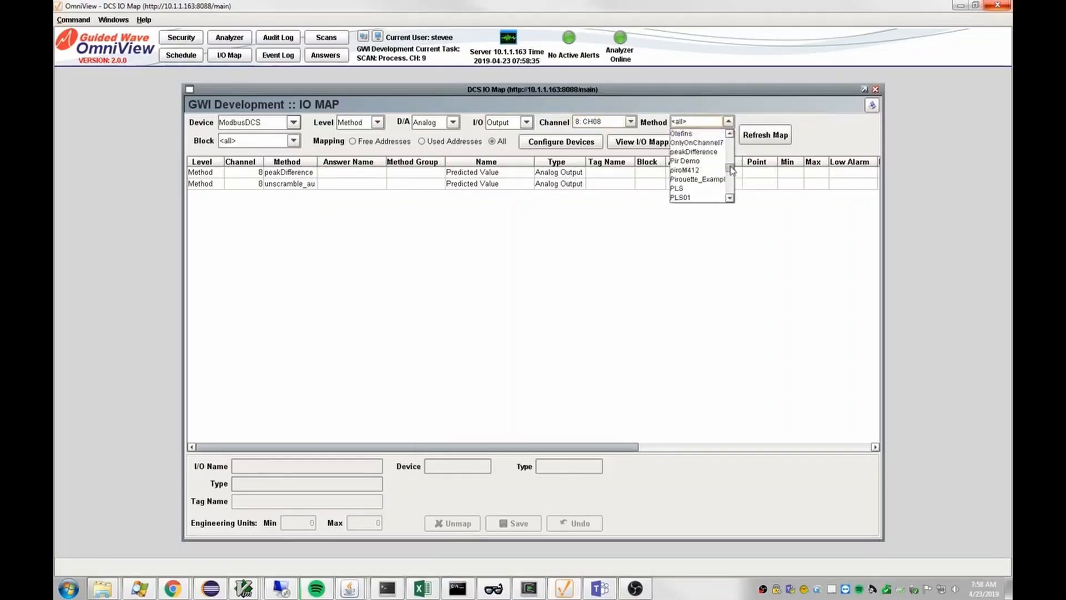
left_click(694, 151)
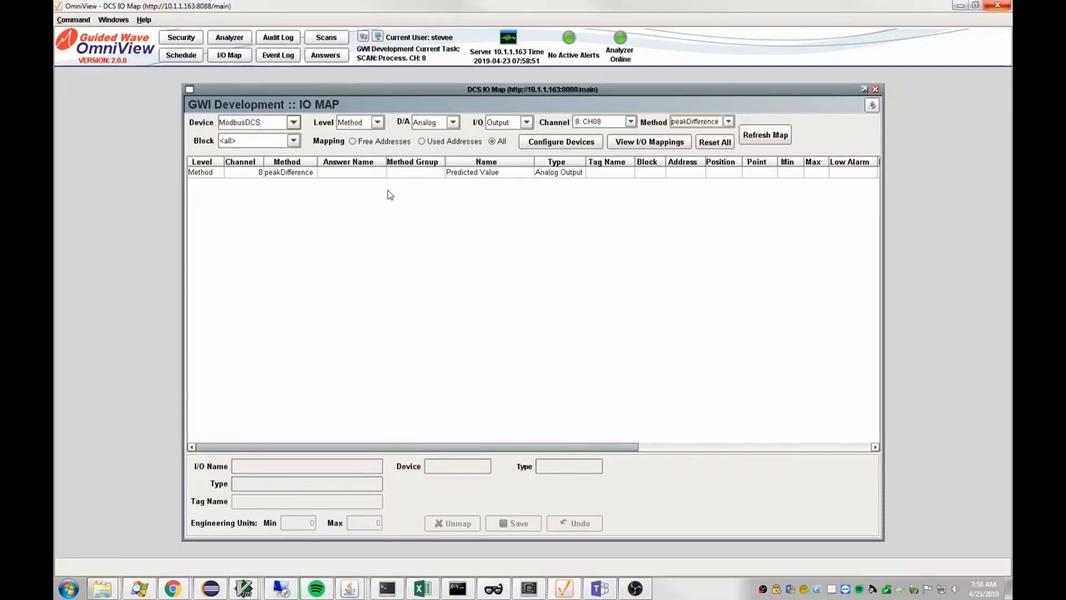
left_click(293, 176)
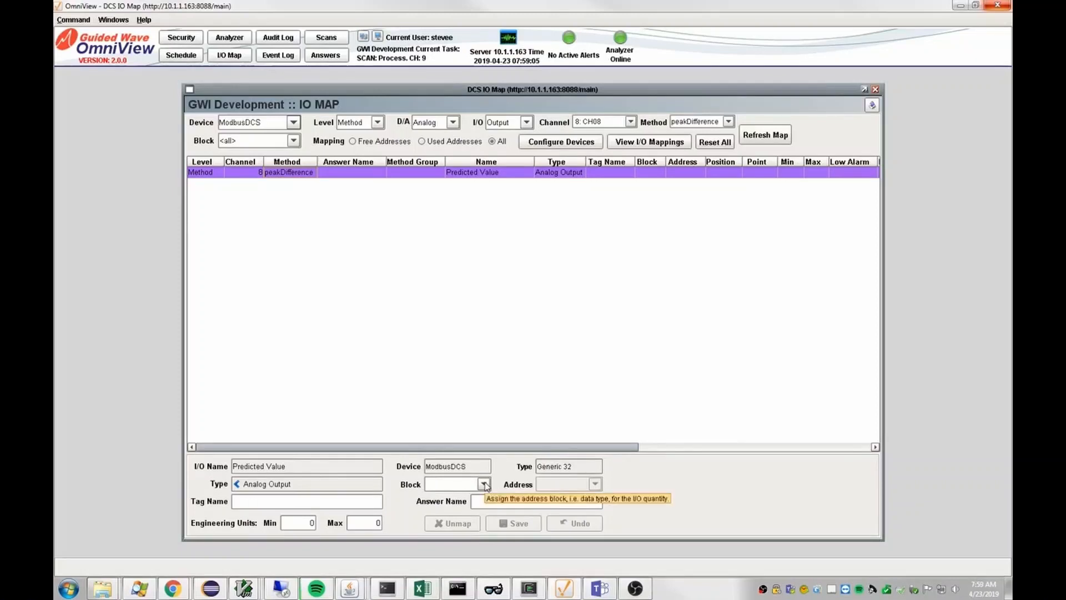
Set the peakDifference Predicted Value output's Block to Float and Address to 71025
left_click(484, 485)
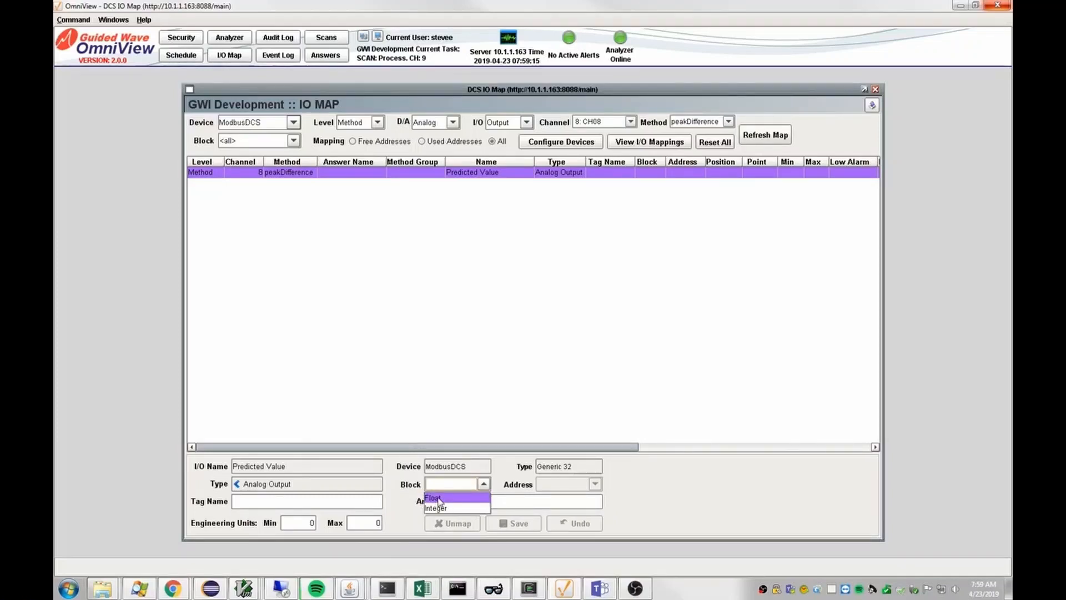
left_click(438, 498)
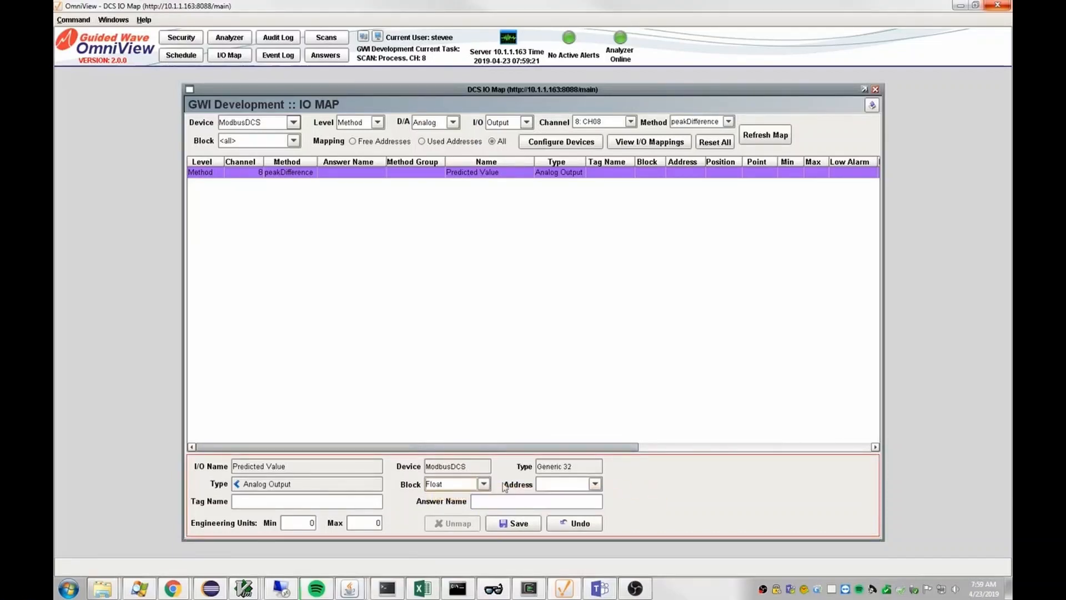
left_click(594, 483)
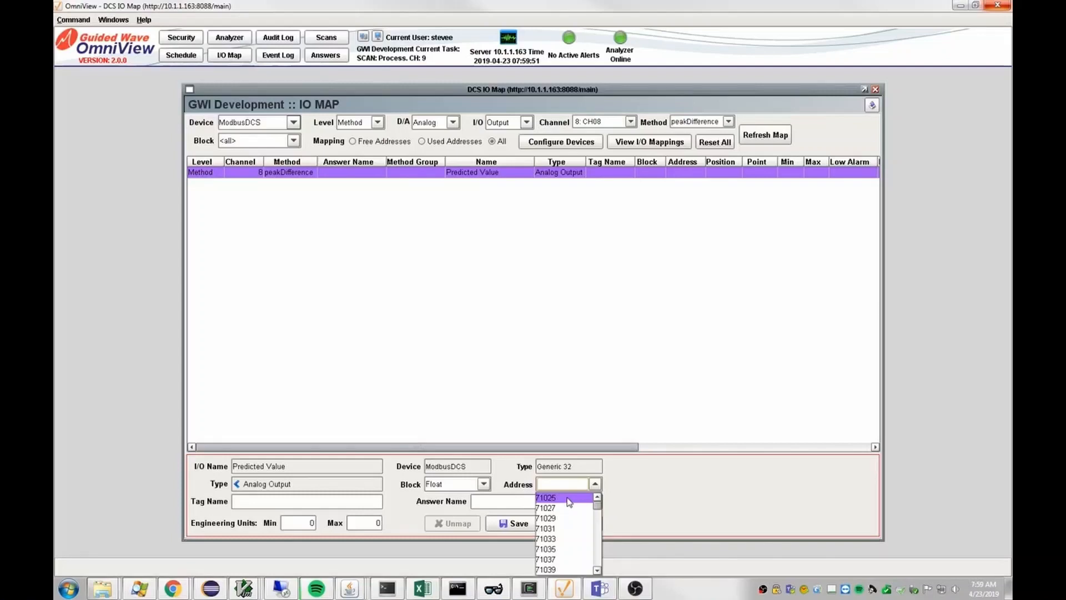
left_click(568, 501)
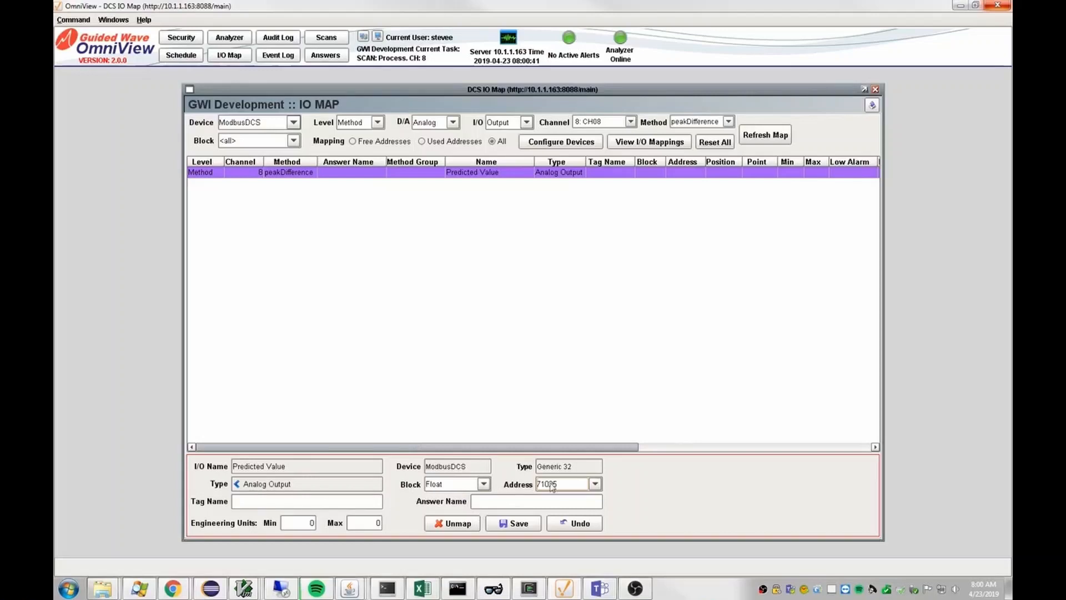
Save and confirm the Float 71025 mapping, then view its Value column
left_click(512, 526)
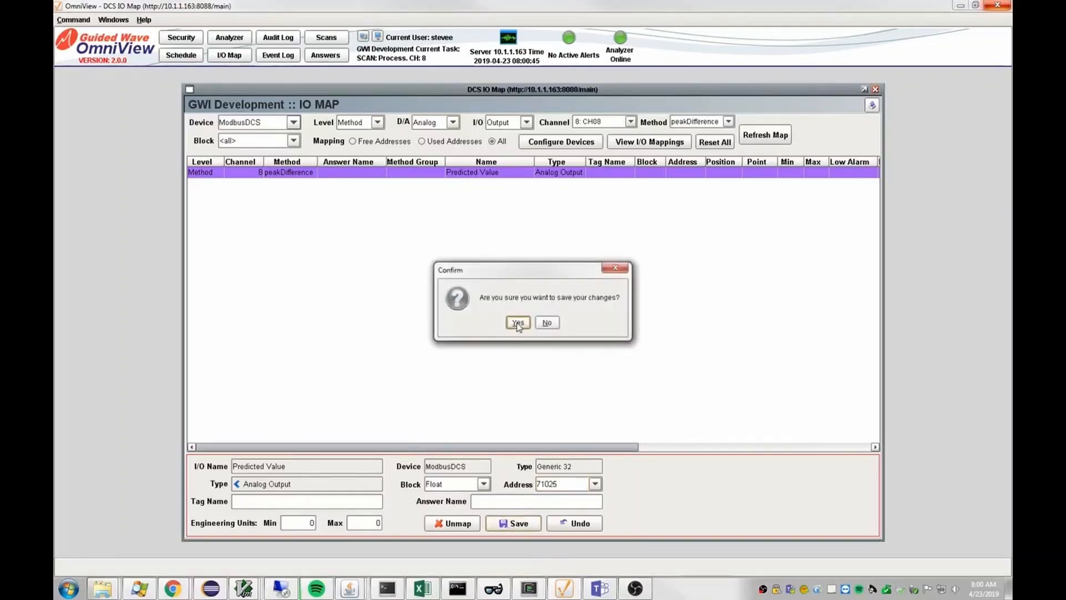
left_click(517, 323)
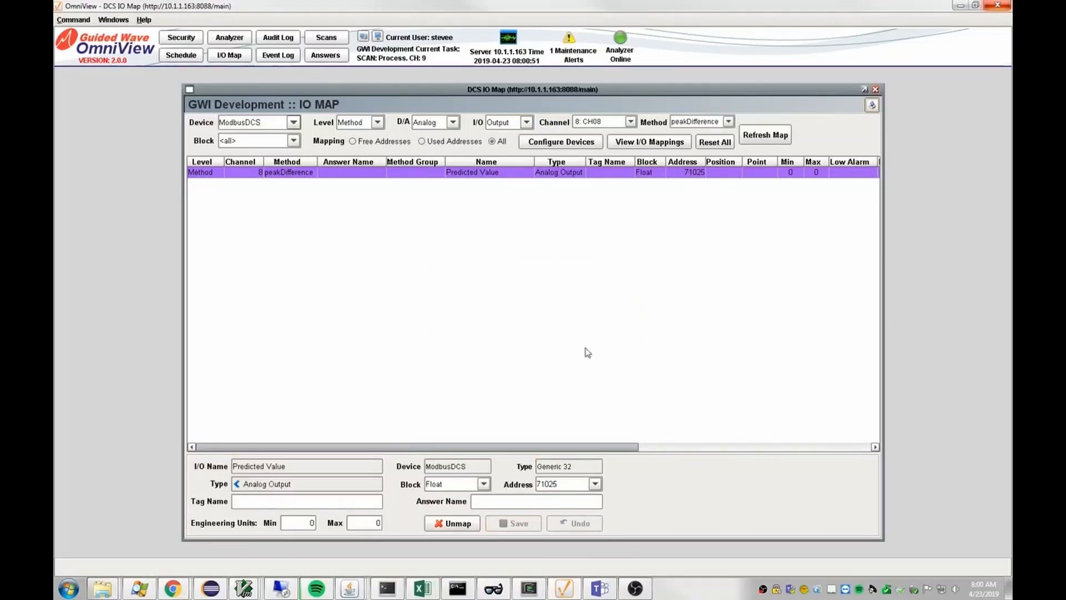
left_click_drag(502, 447, 689, 461)
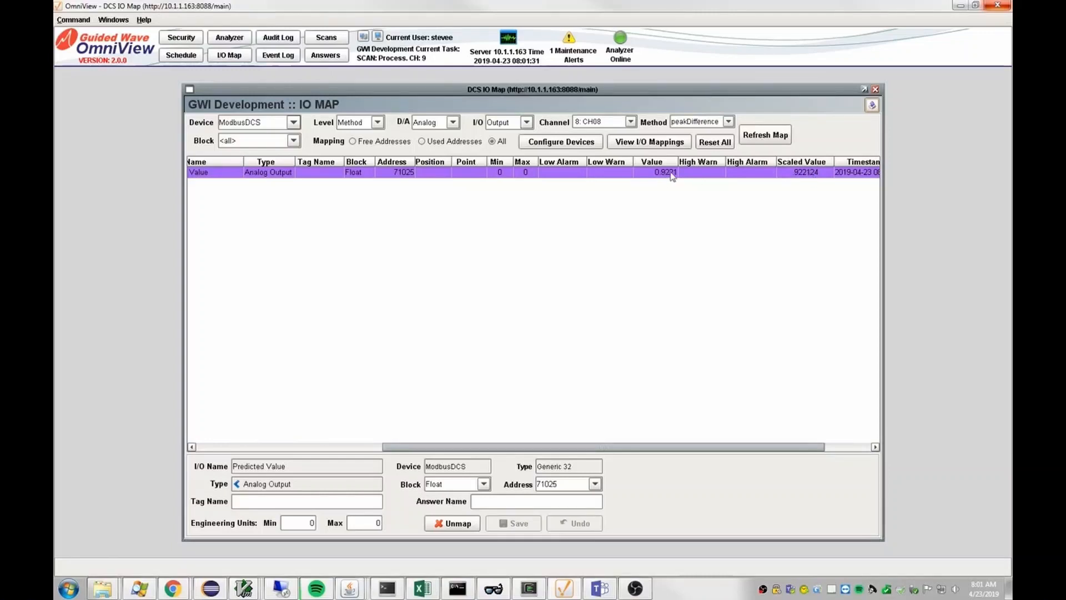
Check the mapped row reads 0.9221 with Good quality, then bring ModbusView TCP forward
scroll(796, 227, "right", 3)
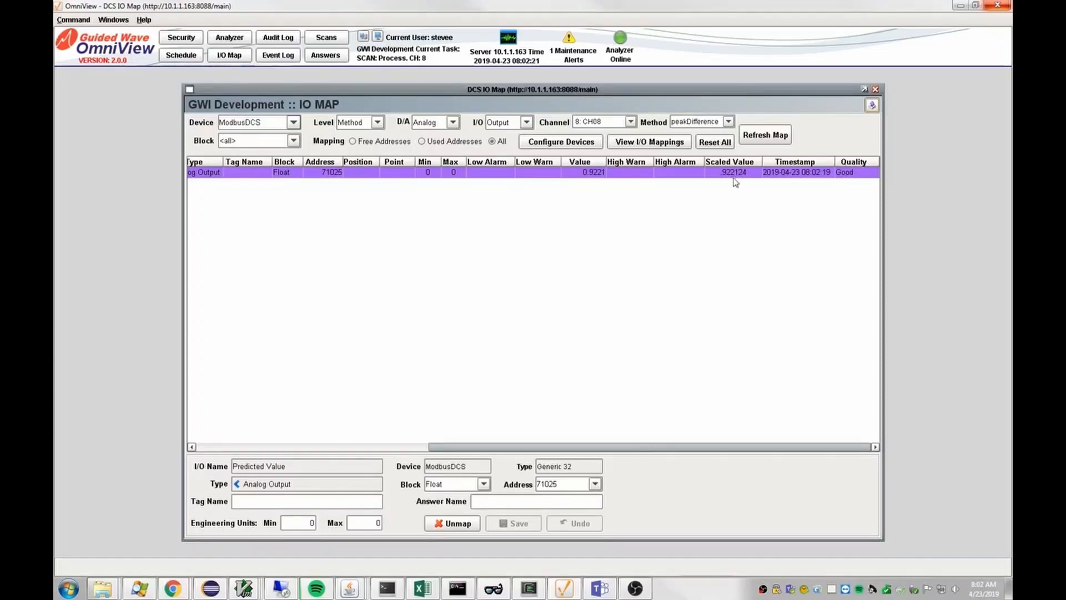
left_click_drag(603, 446, 356, 461)
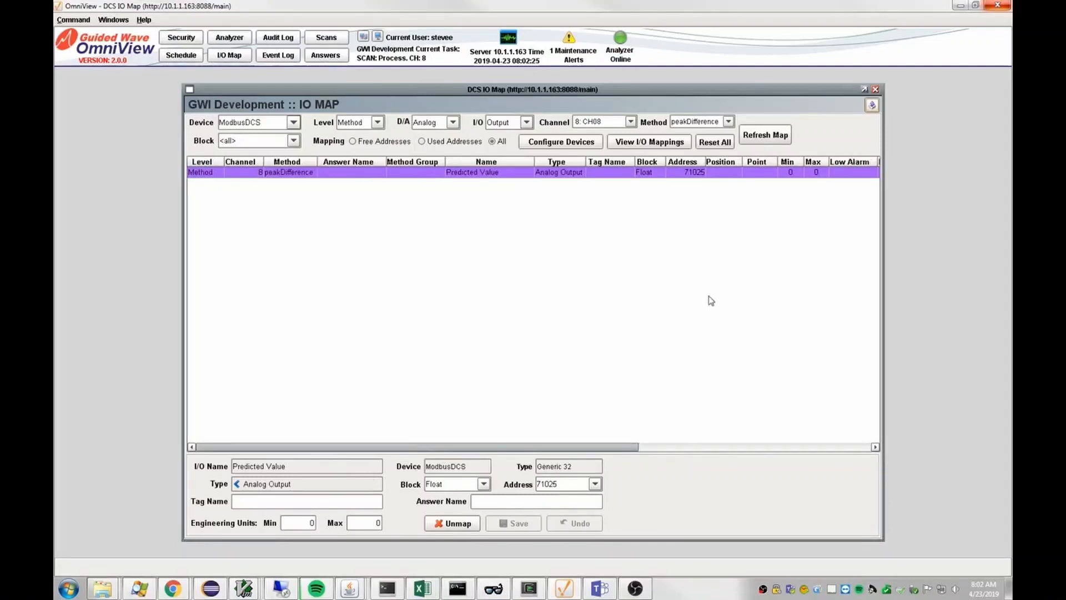
left_click_drag(558, 448, 794, 455)
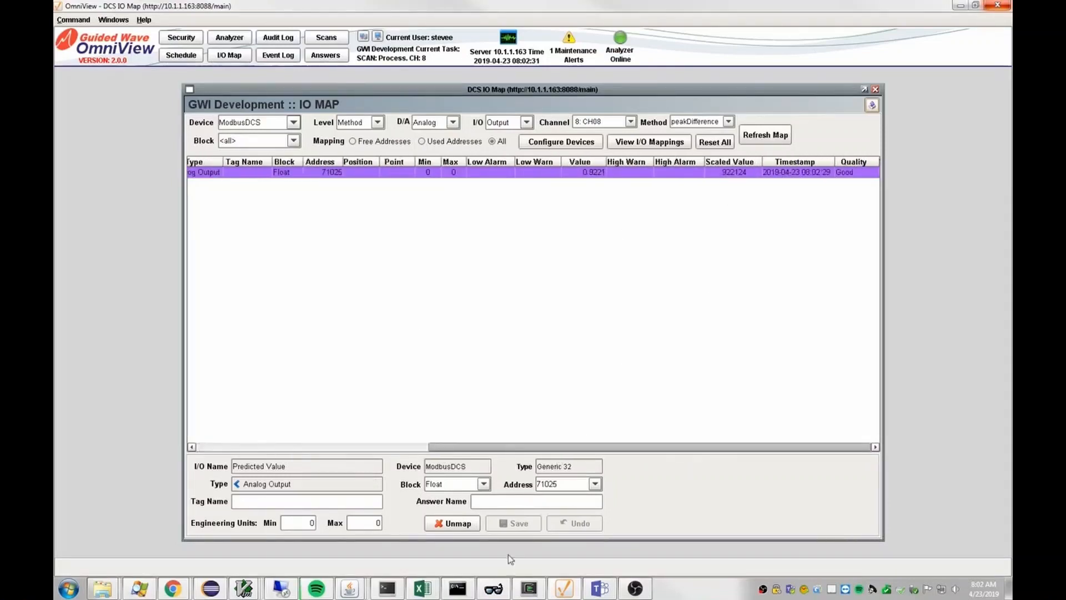
left_click(494, 590)
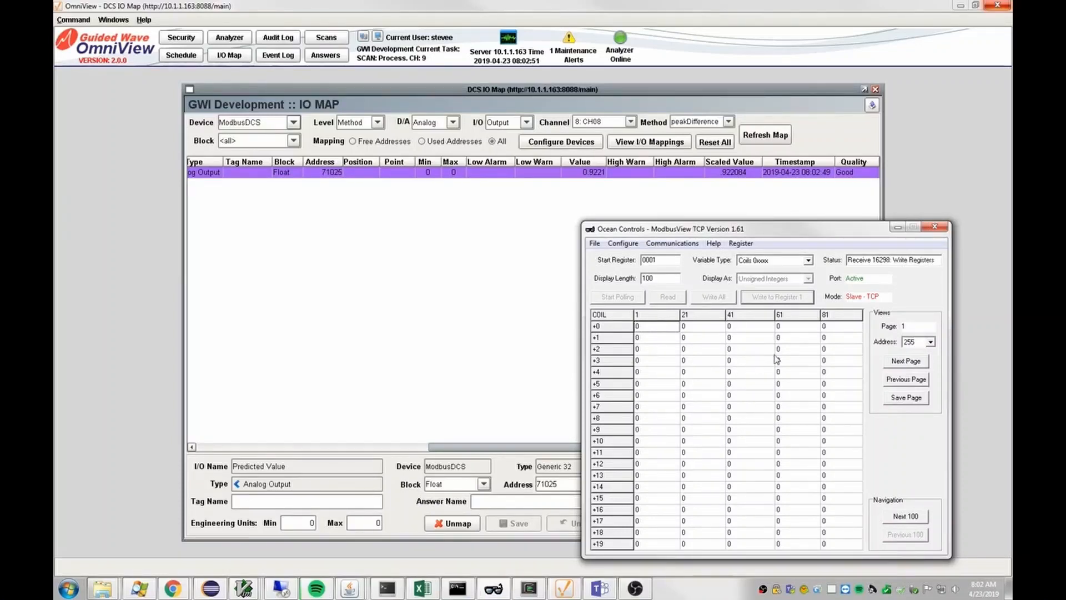
Show Holding Registers 4xxxx from 1025 as Floating Point for slave Address 1
left_click(808, 261)
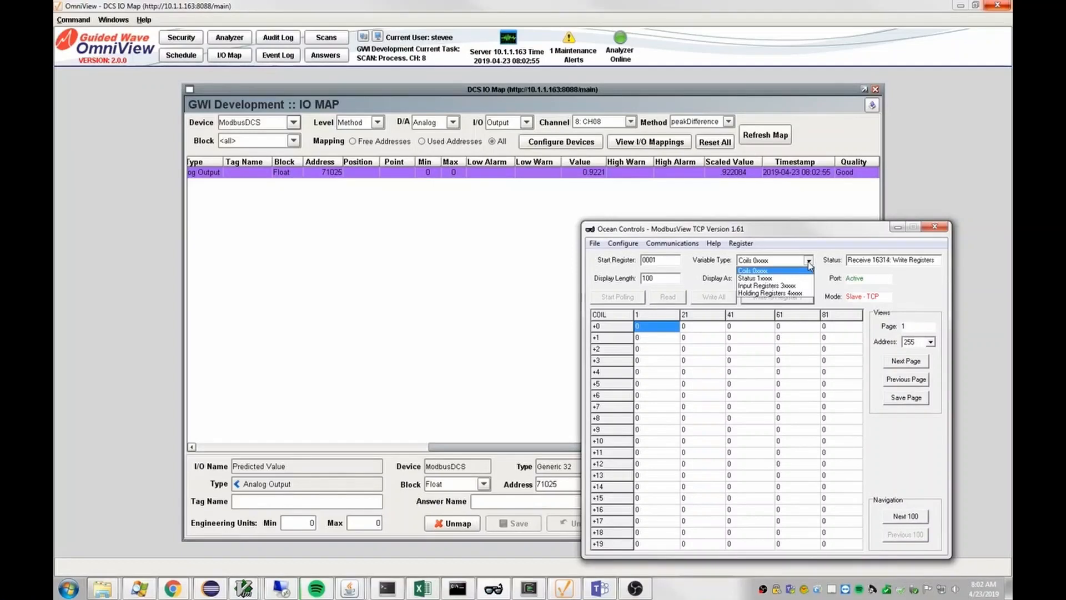
left_click(805, 294)
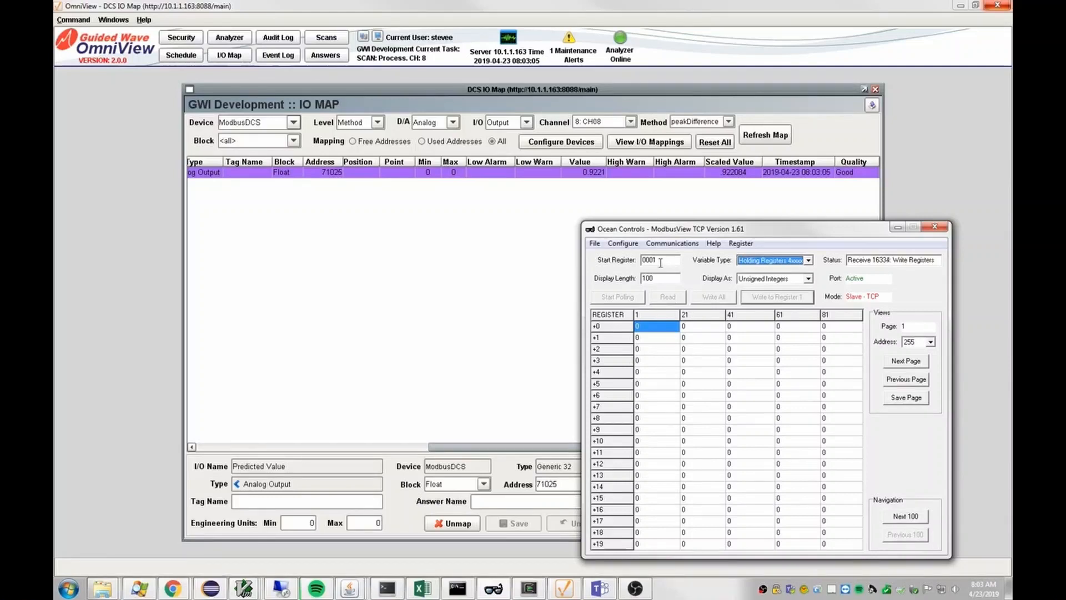
left_click_drag(661, 261, 637, 260)
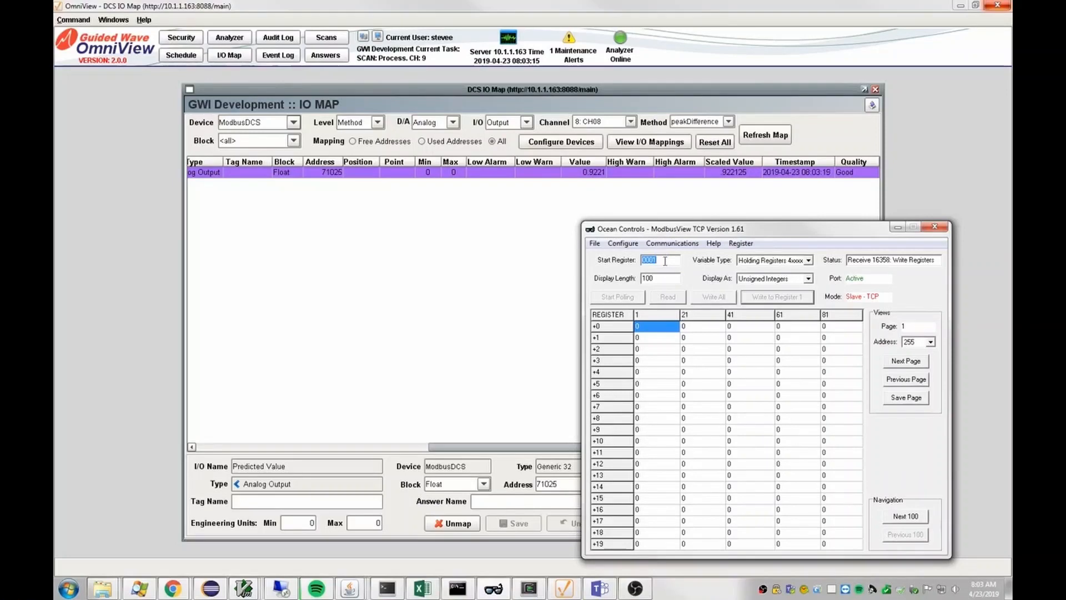
type("1025")
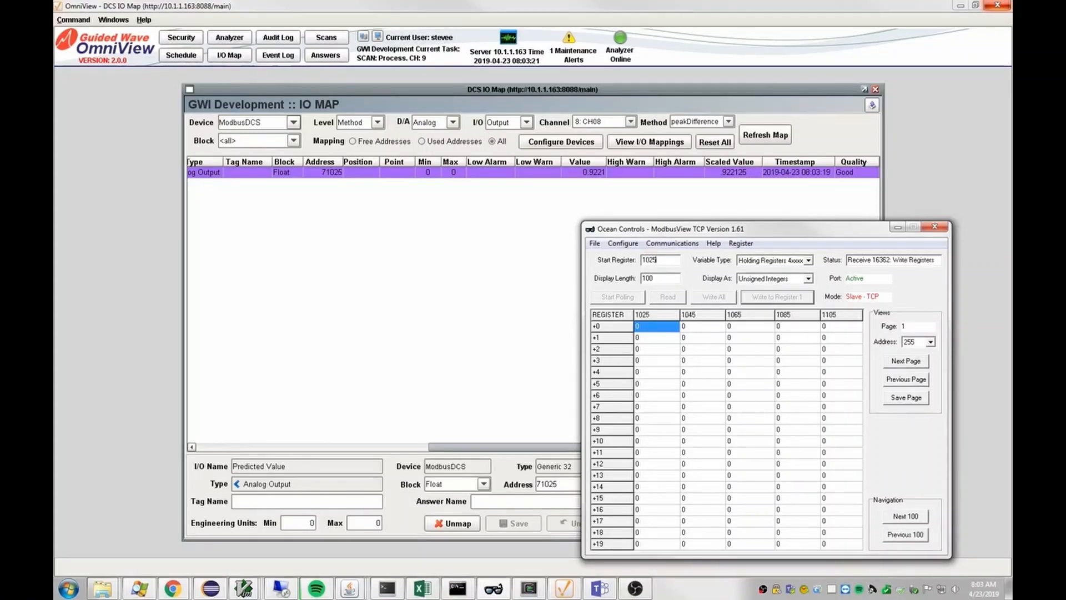
left_click(808, 278)
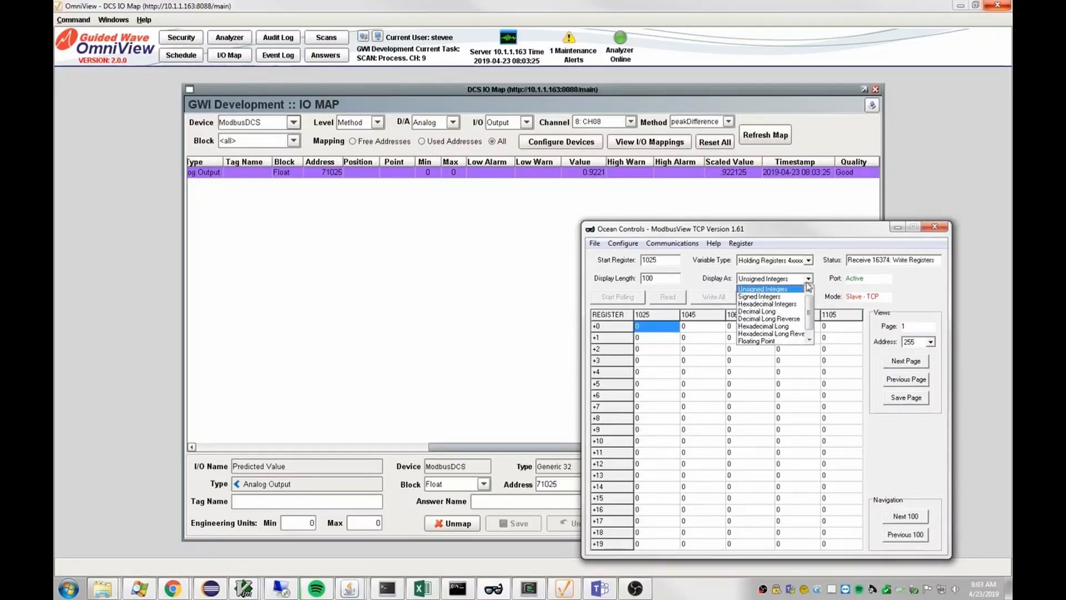
left_click(761, 341)
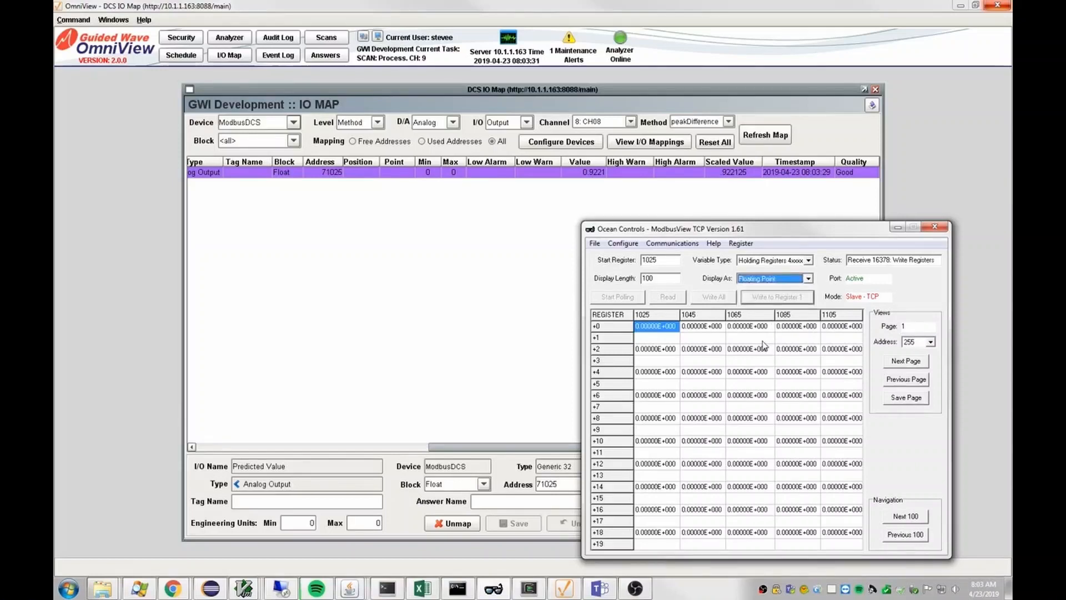
left_click(929, 342)
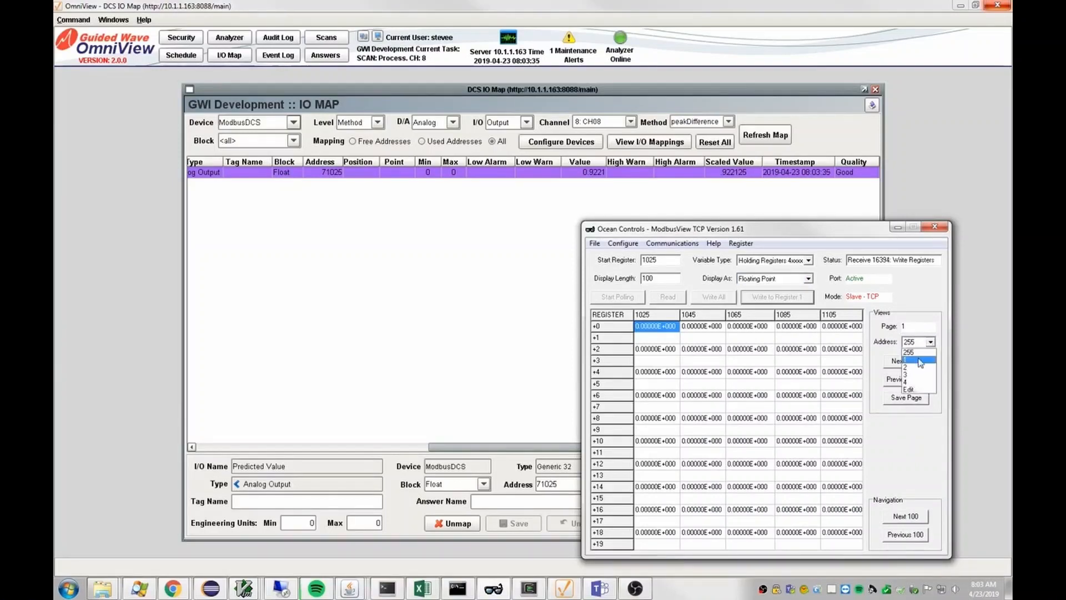
left_click(917, 361)
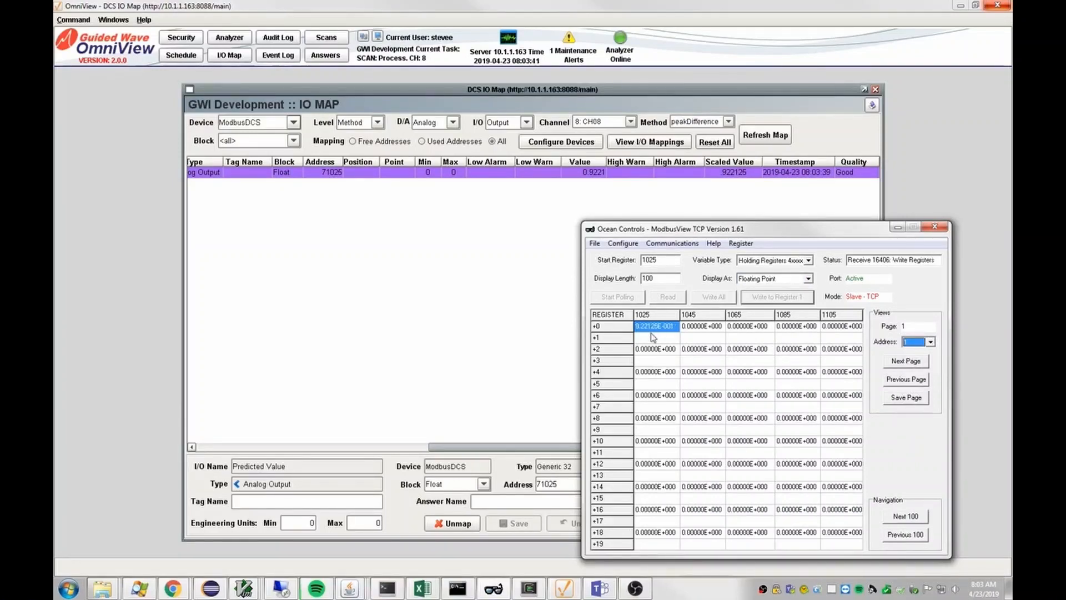